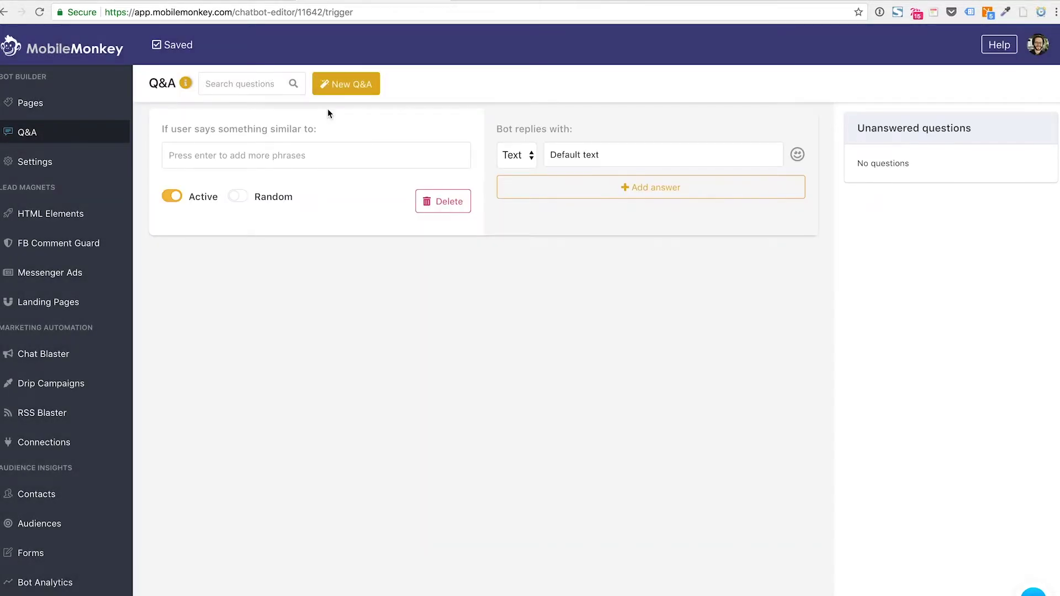
Add two more Q&A entries and give the first one the trigger phrases "Refunds" and "refund policy".
left_click(339, 85)
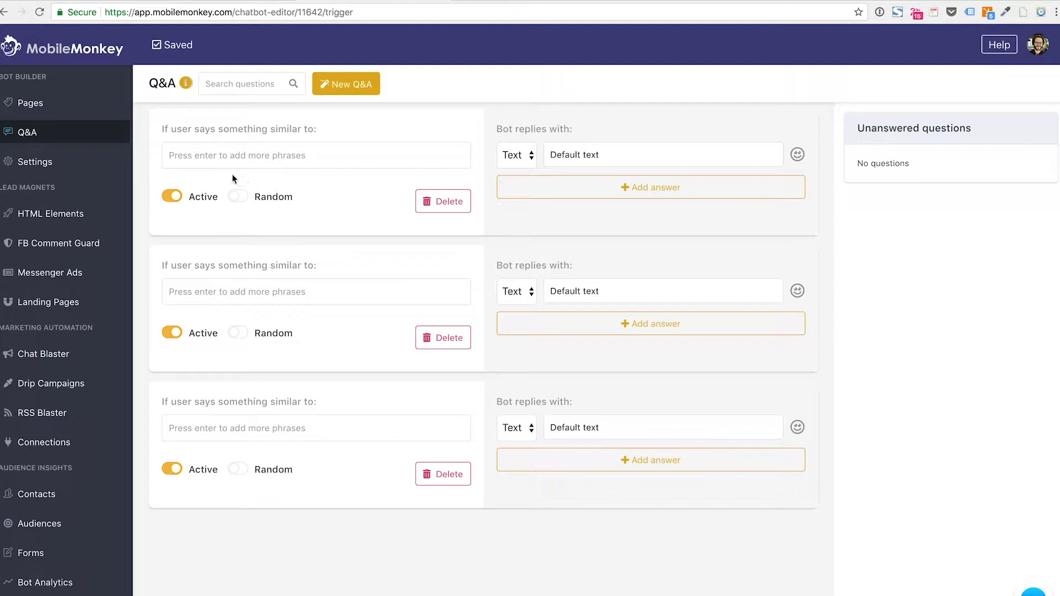
left_click(219, 167)
type("Refunds")
key("Return")
type("refund policy")
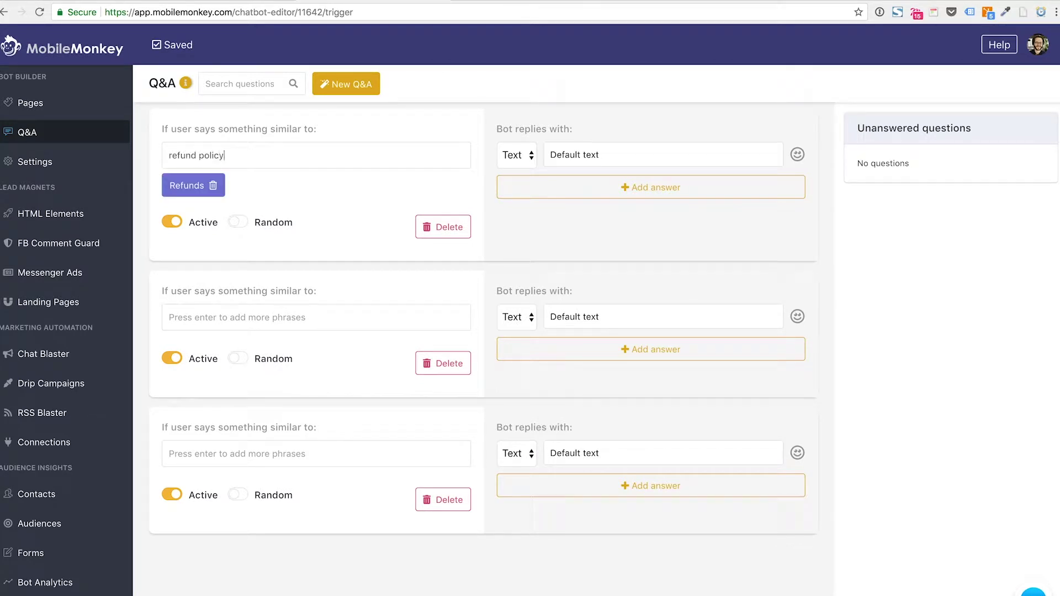
key("Return")
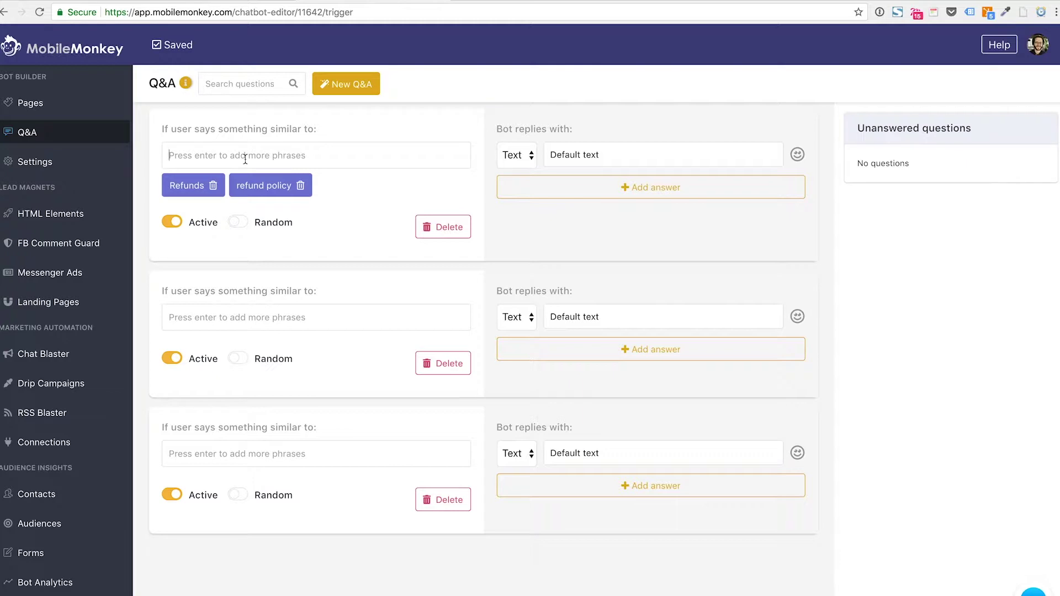
Add the trigger phrases "returns" and "exchange" to the refund Q&A.
type("tre")
key("BackSpace")
type("returns")
key("Return")
type("exchanges")
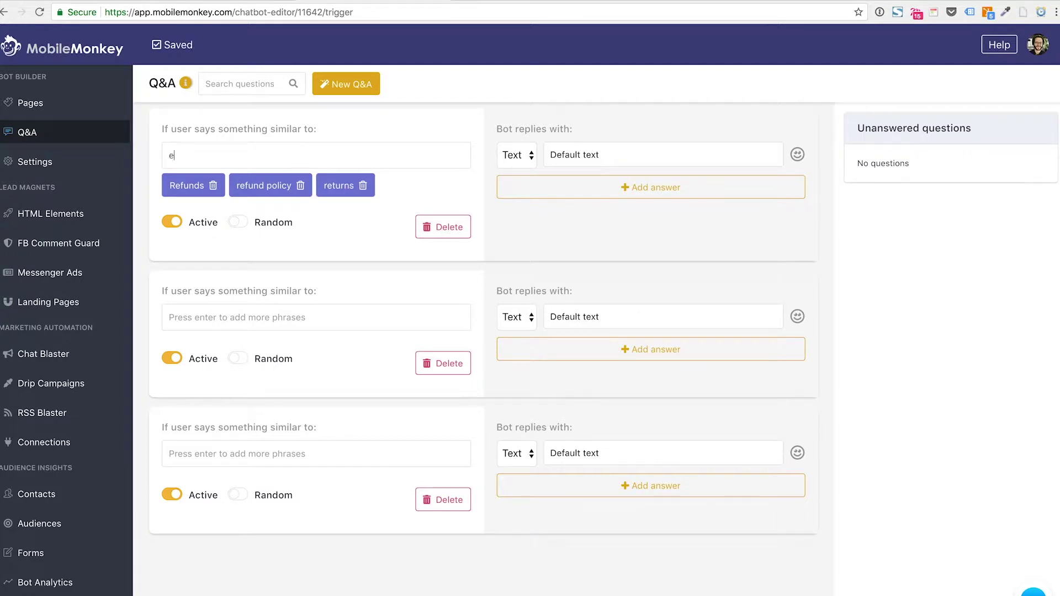
key("Return")
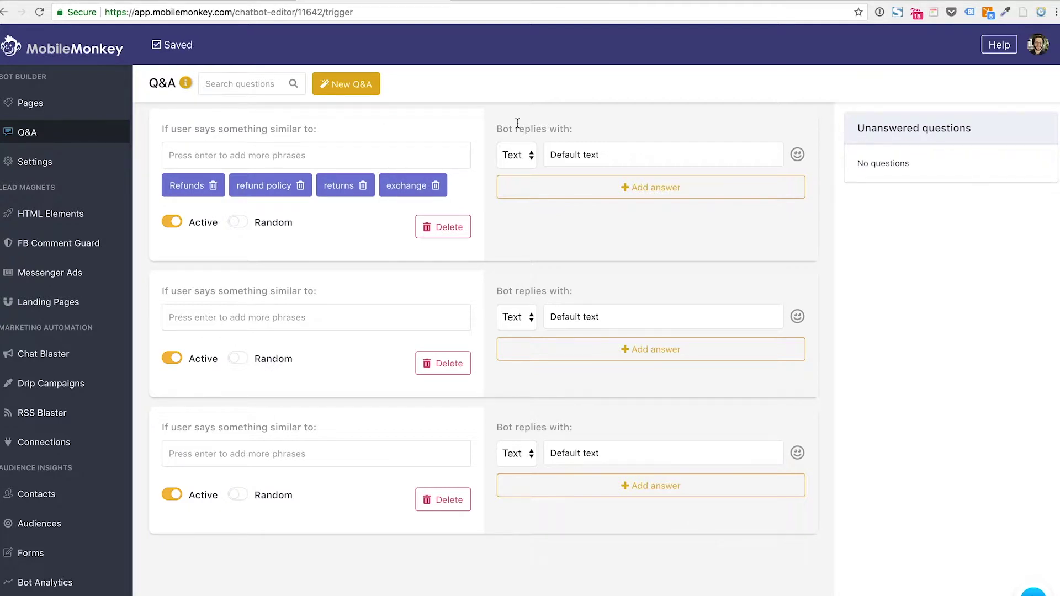
Keep the refund Q&A's reply type as Text and replace its default text with "You can see our full return policy here:".
left_click(520, 156)
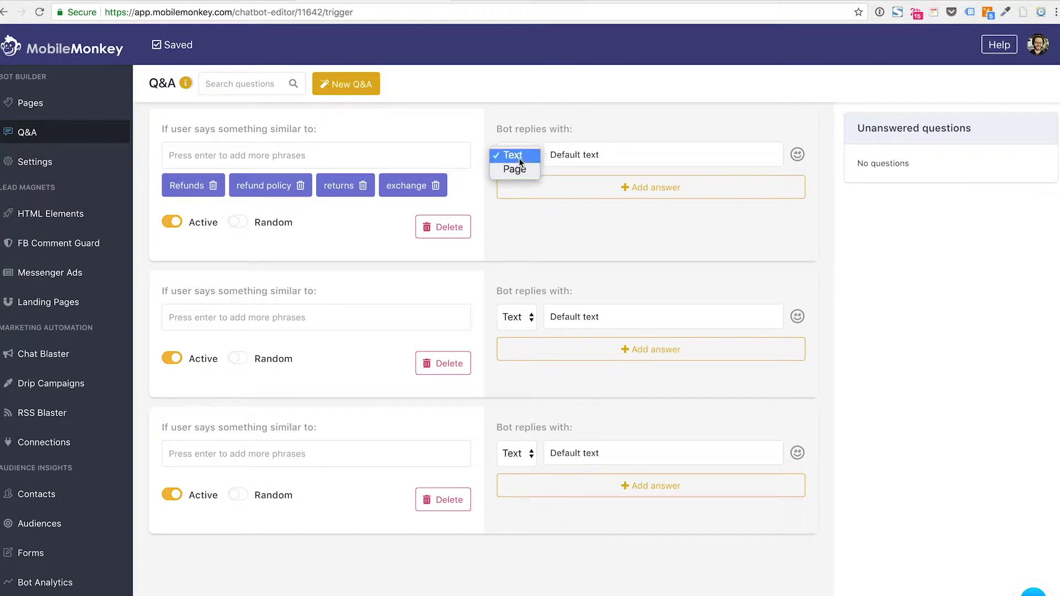
left_click(520, 160)
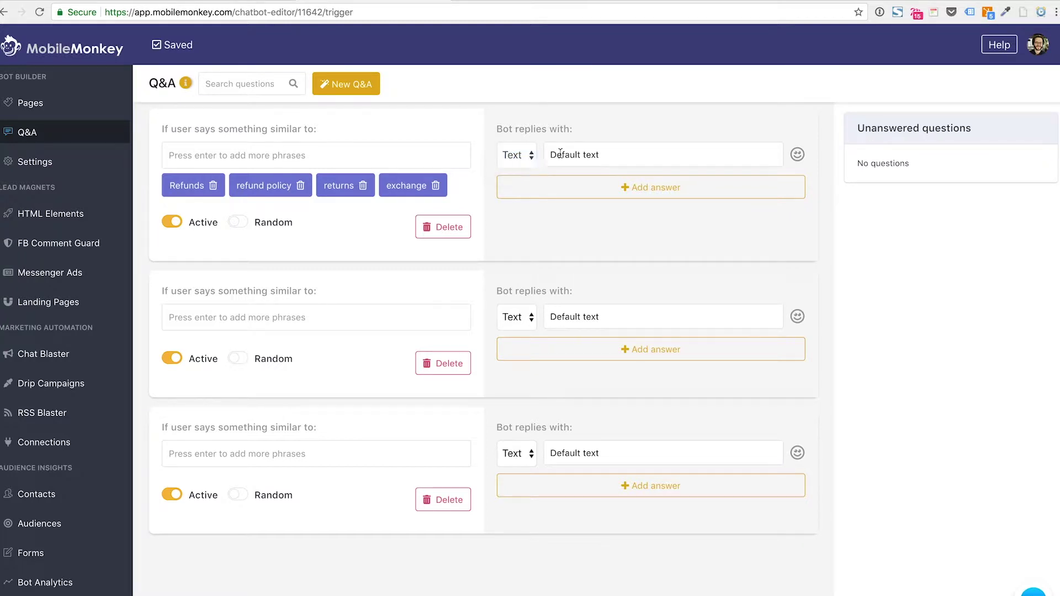
left_click_drag(607, 155, 544, 153)
type("You can see iouyr")
key("BackSpace")
key("BackSpace")
key("BackSpace")
key("BackSpace")
key("BackSpace")
type("our full return polic")
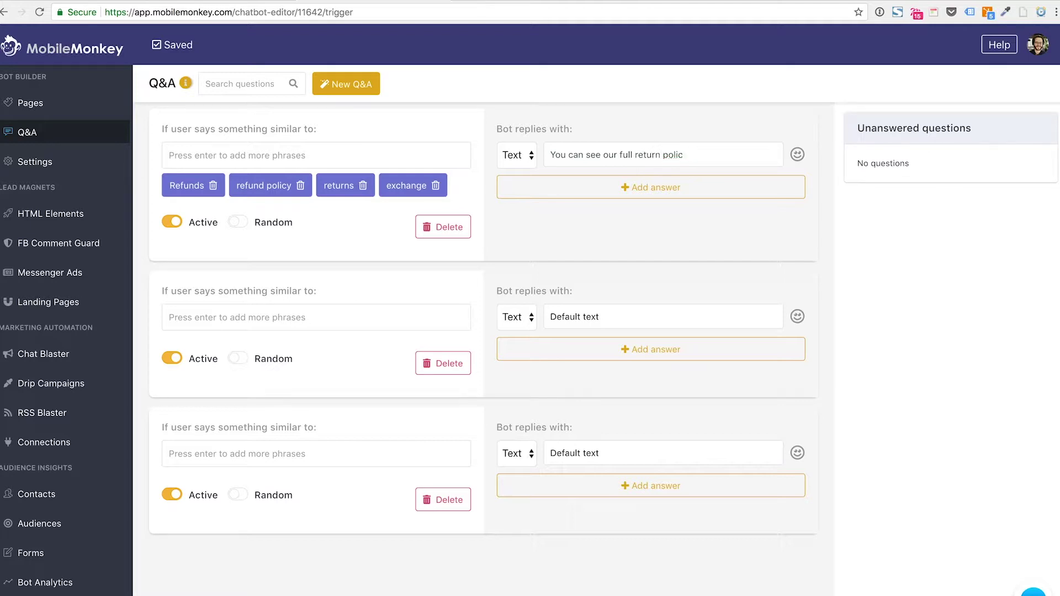
type("y here: ")
type("www.adventu")
type("re[p")
key("BackSpace")
key("BackSpace")
type("ppc.")
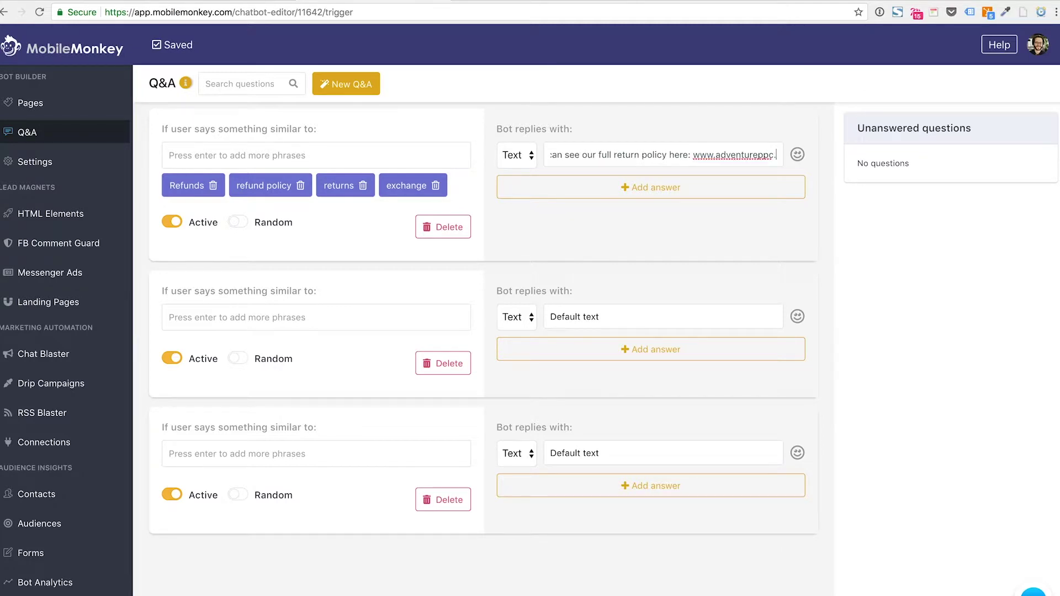
type("com/rety")
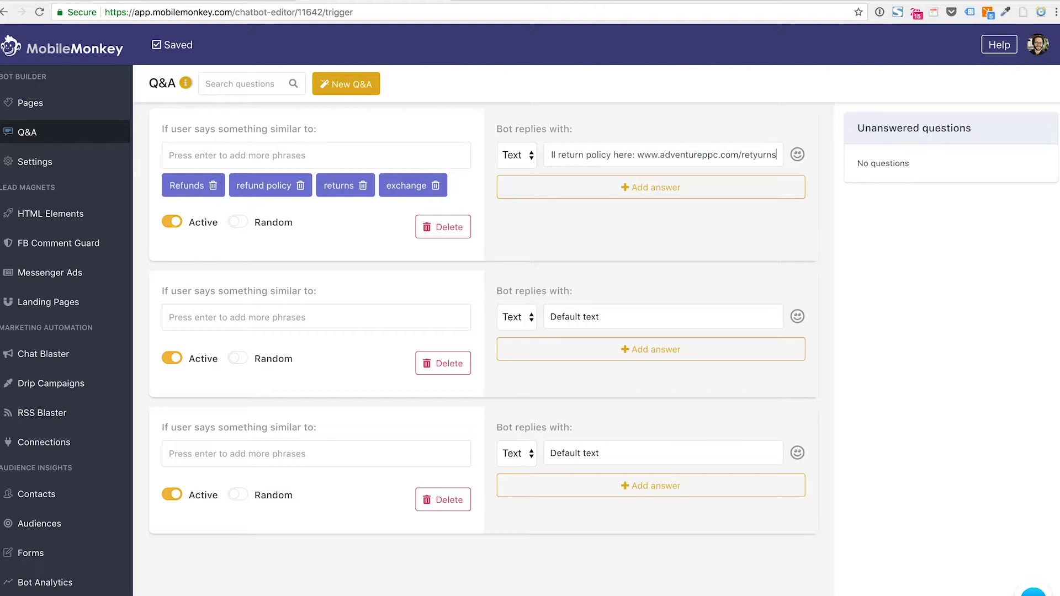
key("BackSpace")
type("urns")
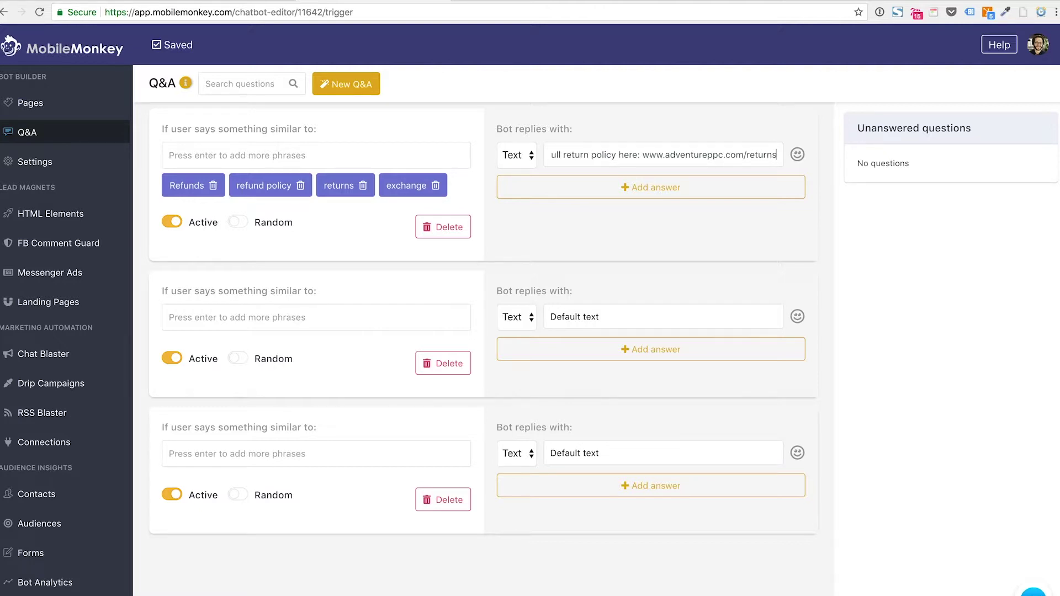
left_click_drag(617, 154, 547, 154)
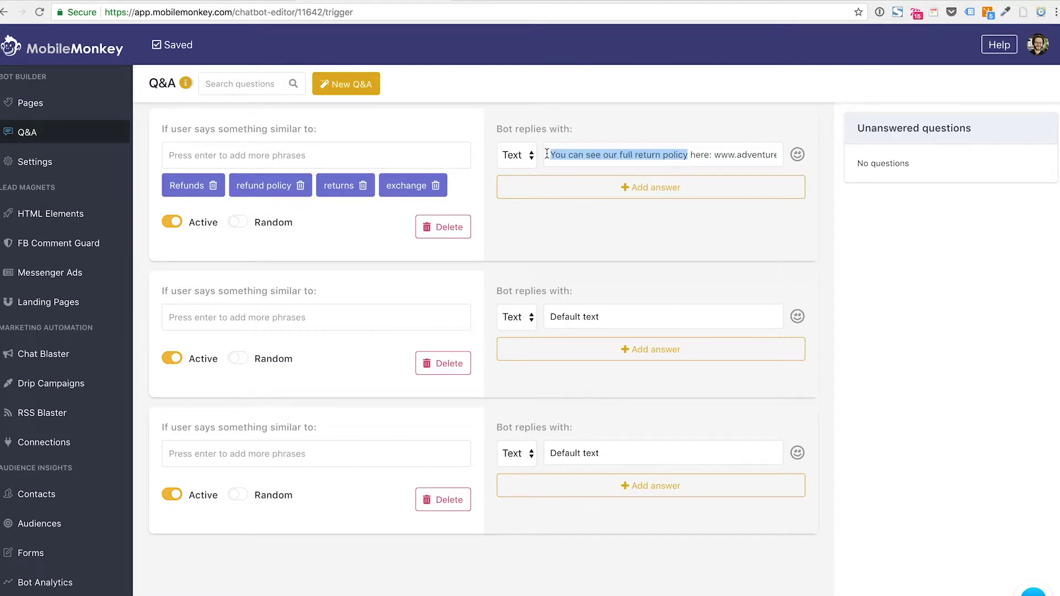
left_click(568, 241)
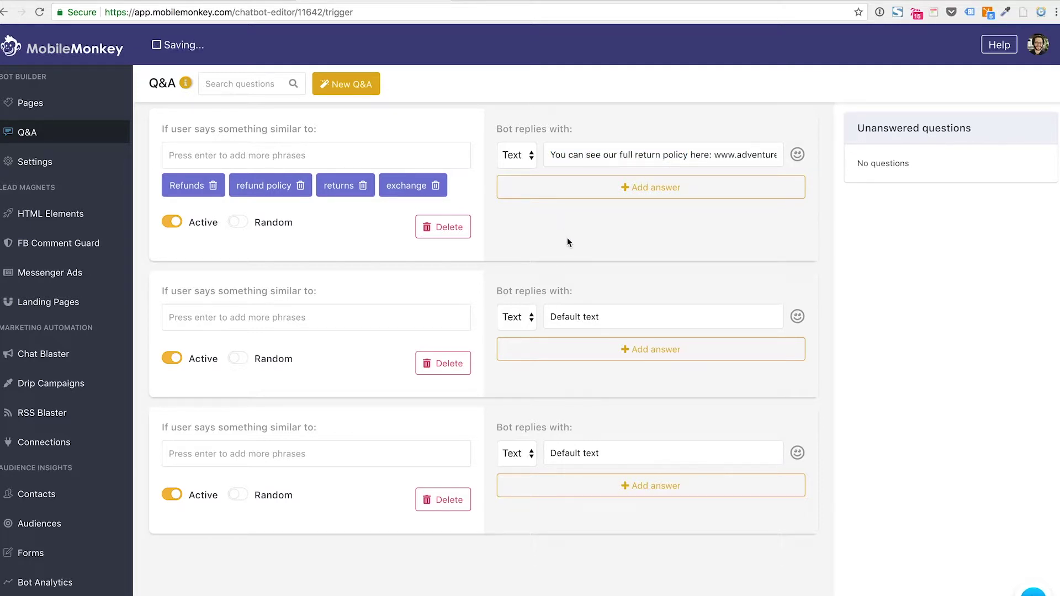
left_click(172, 222)
left_click(172, 224)
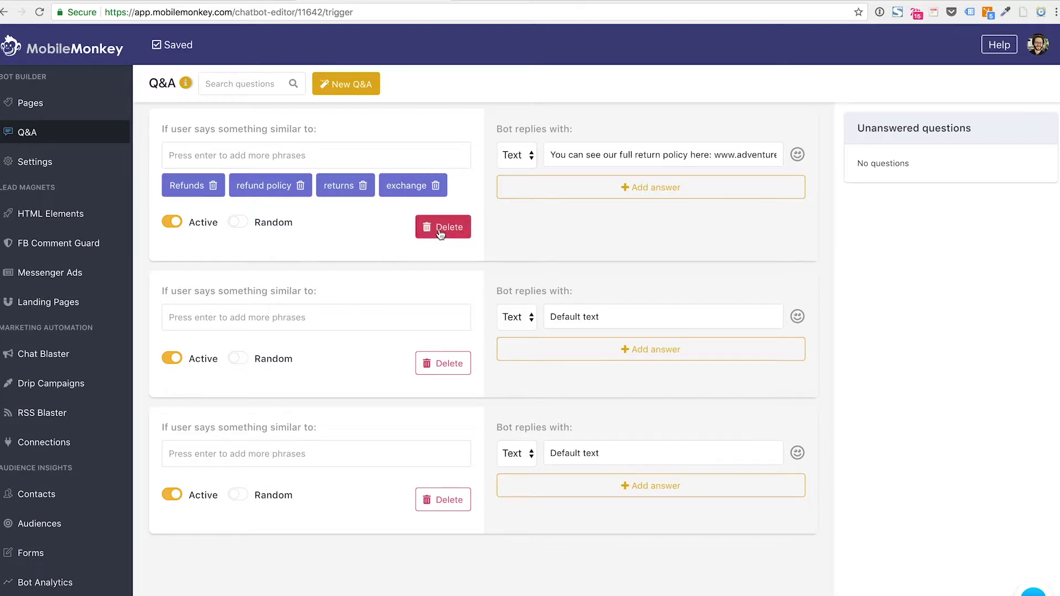
Give the second Q&A the trigger phrases "Start over" and "take me back", replying with the Page "Welcome page".
left_click(278, 311)
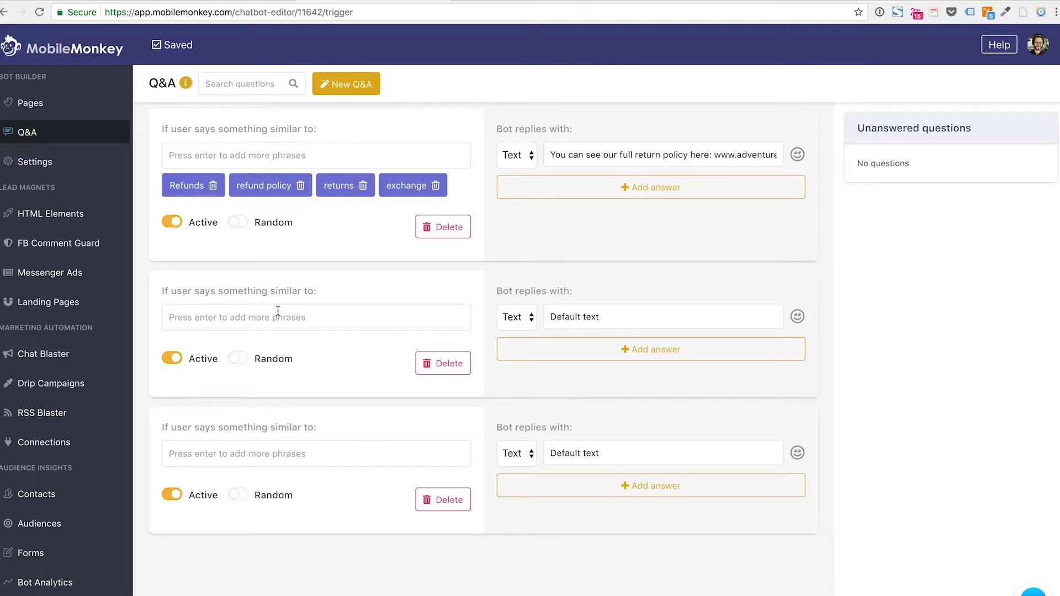
type("Start over")
key("Return")
type("take me back")
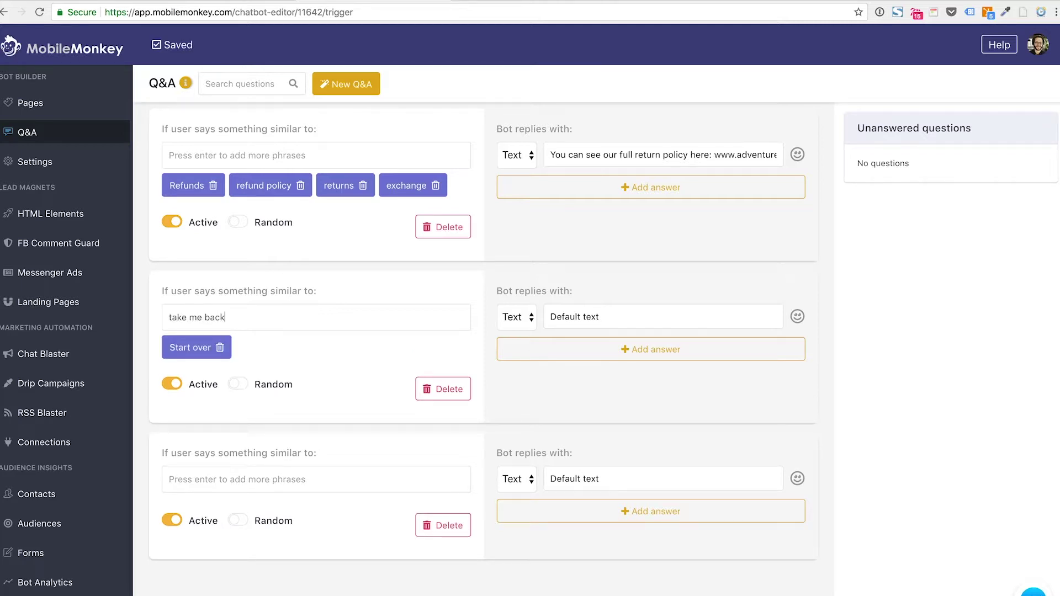
key("Return")
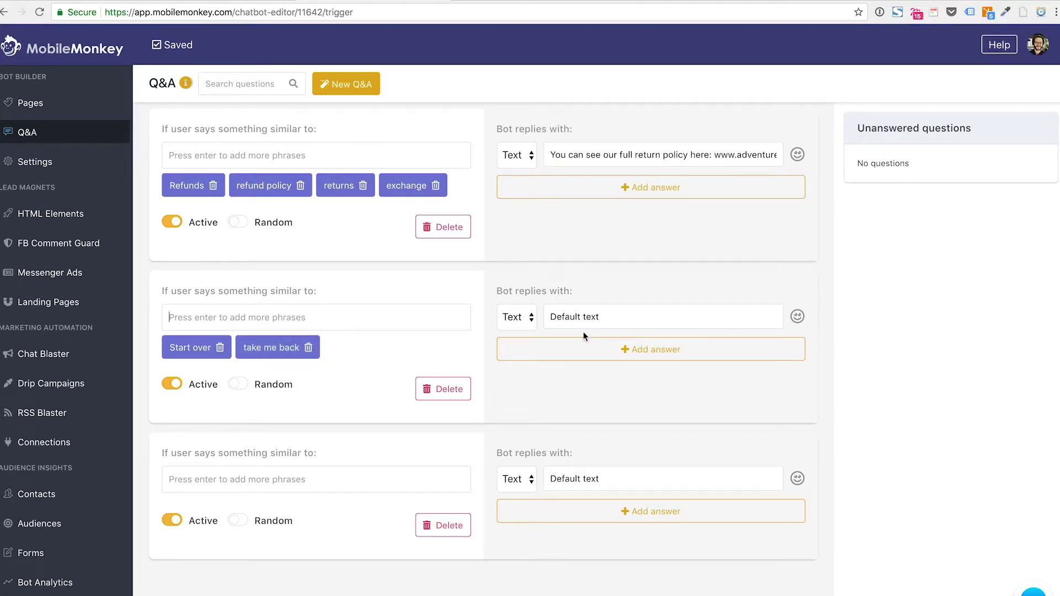
left_click(525, 321)
left_click(549, 332)
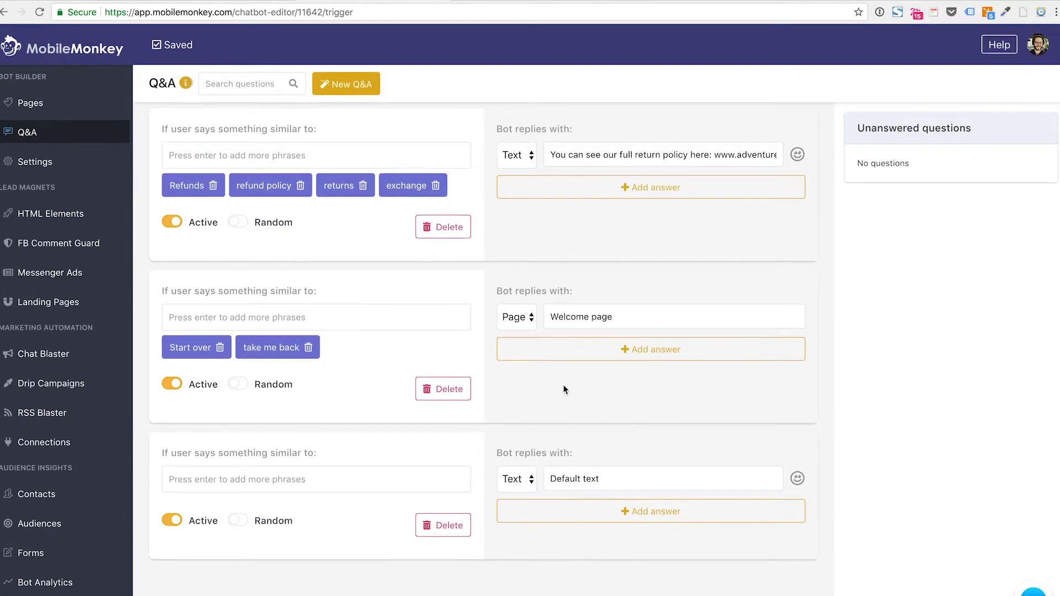
Add the trigger phrases "size" and "in stock" to the third Q&A.
left_click(226, 489)
type("stop")
key("Return")
type("in sto")
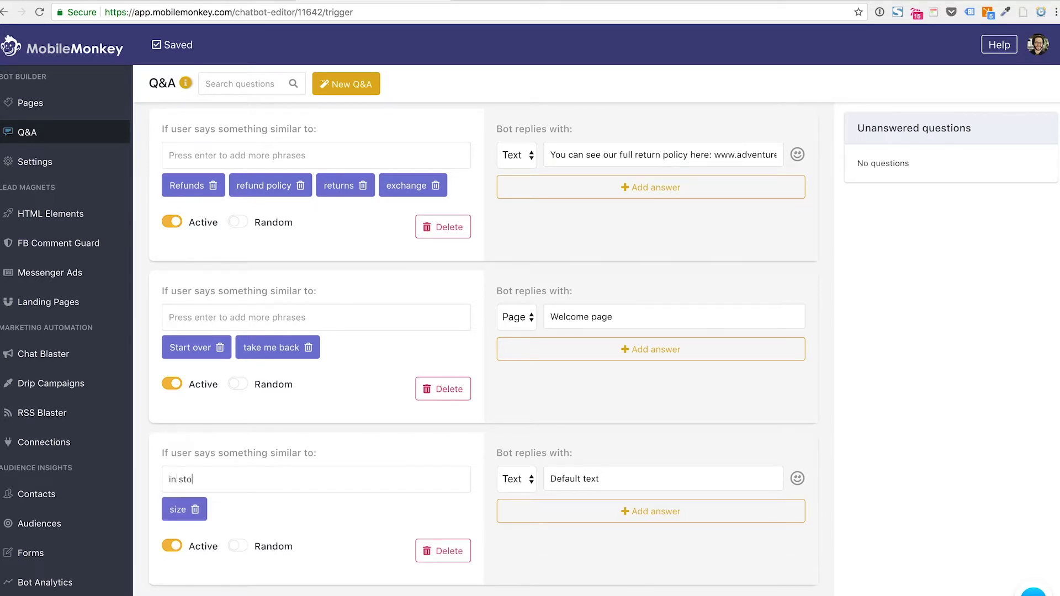
type("ck")
key("Return")
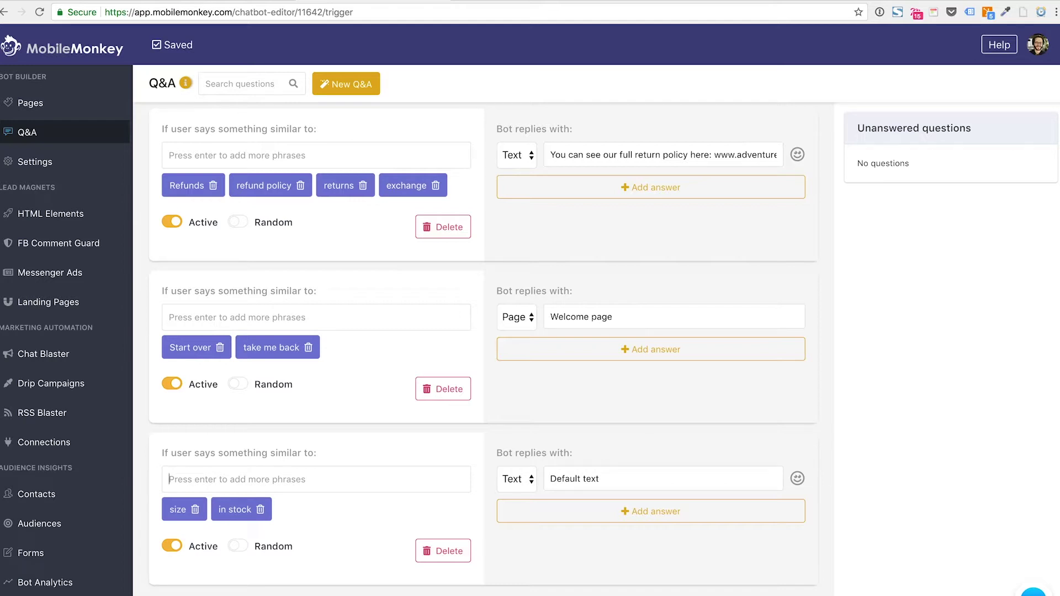
Set the size and stock Q&A's text reply to "One of our customer support specialists will be with you shortly.".
left_click(573, 484)
double_click(588, 480)
triple_click(570, 482)
type("One of our customer support specialists wil")
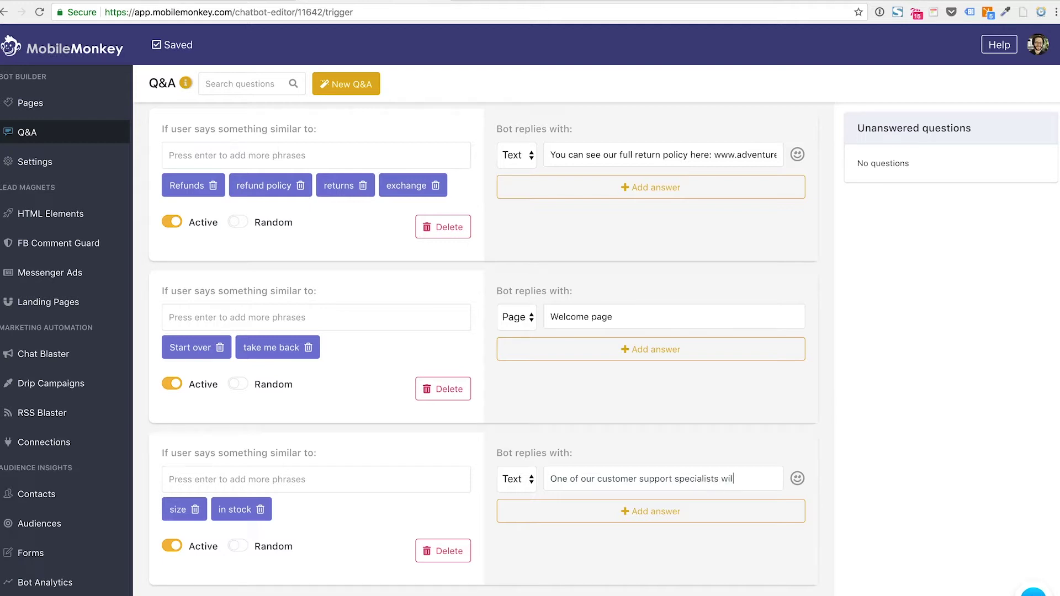
type("l be with you shortly.")
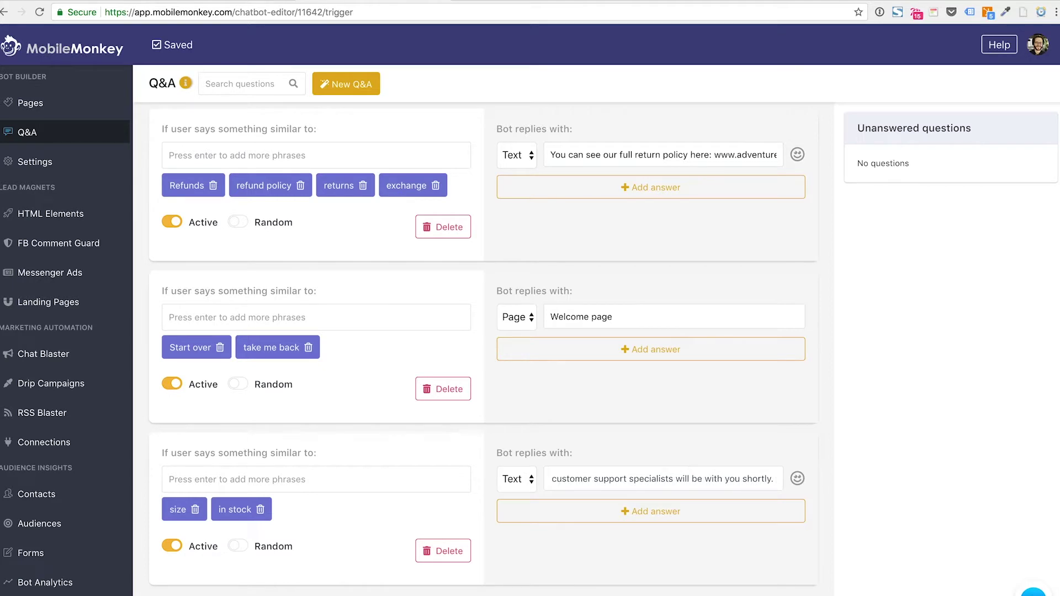
key("BackSpace")
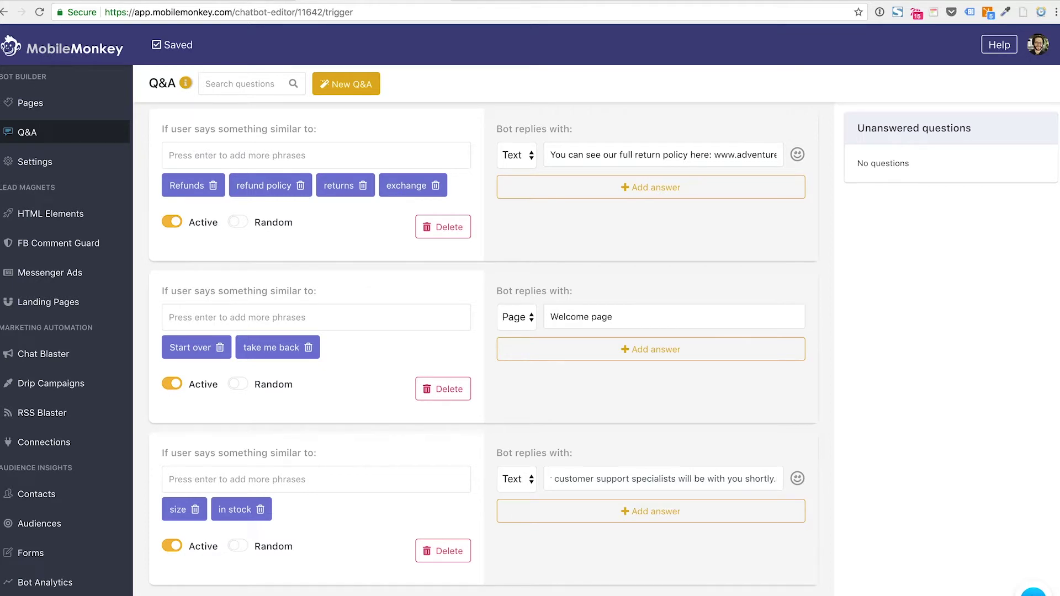
Create another Q&A entry and give it the trigger phrase "Thank you".
left_click(347, 85)
scroll(356, 319, "down", 3)
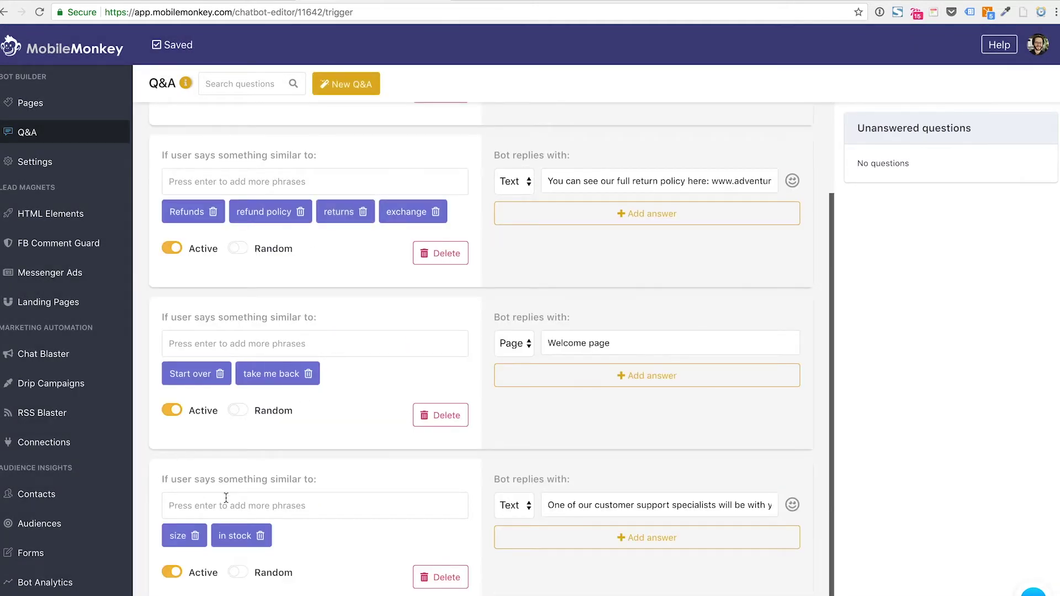
scroll(283, 436, "up", 3)
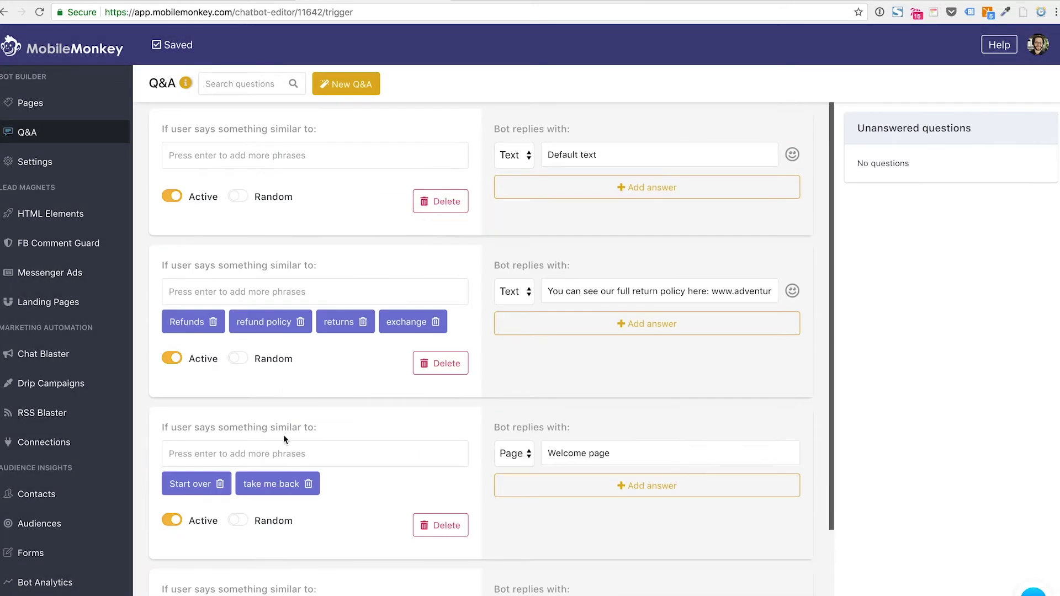
left_click(233, 160)
type("Thank")
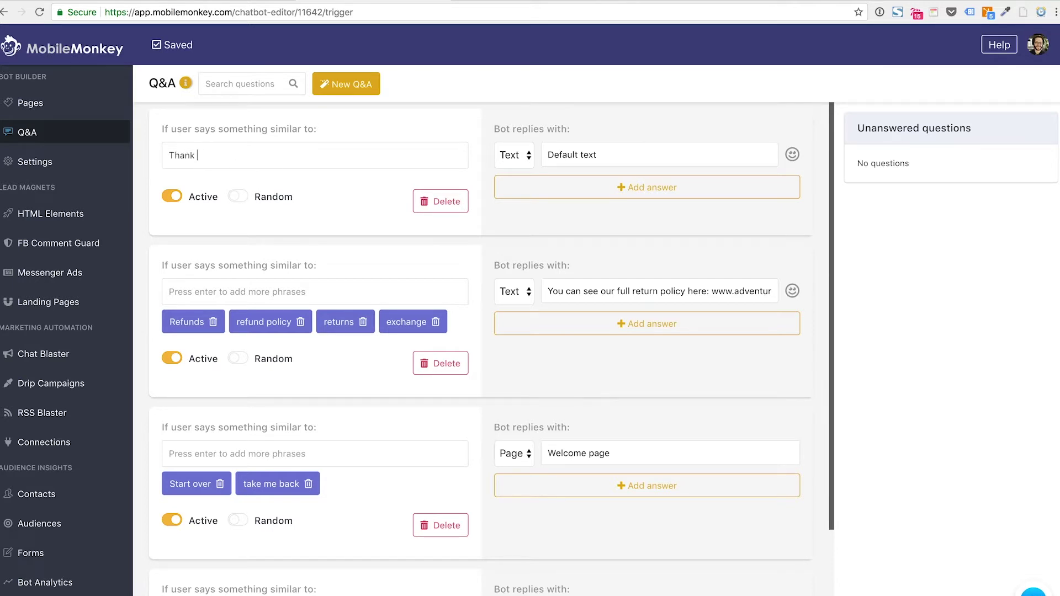
type("sou")
key("Return")
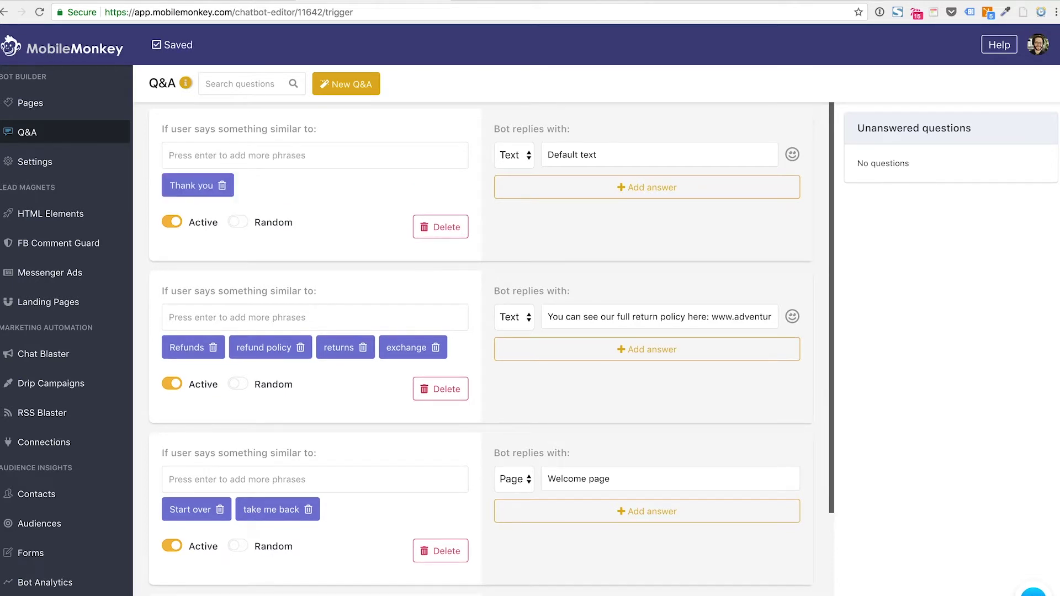
Add the trigger phrases "awesome", "thanks", "ty" and "thank you very much" to the new Q&A.
type("awesome")
key("Return")
type("Howdy")
key("Return")
type("your")
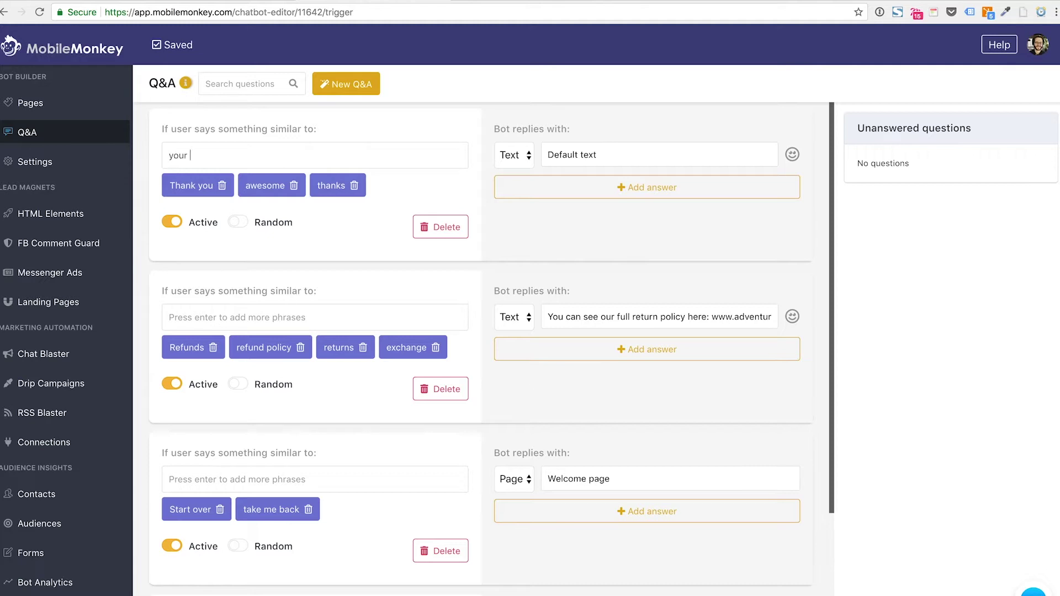
key("BackSpace")
key("BackSpace")
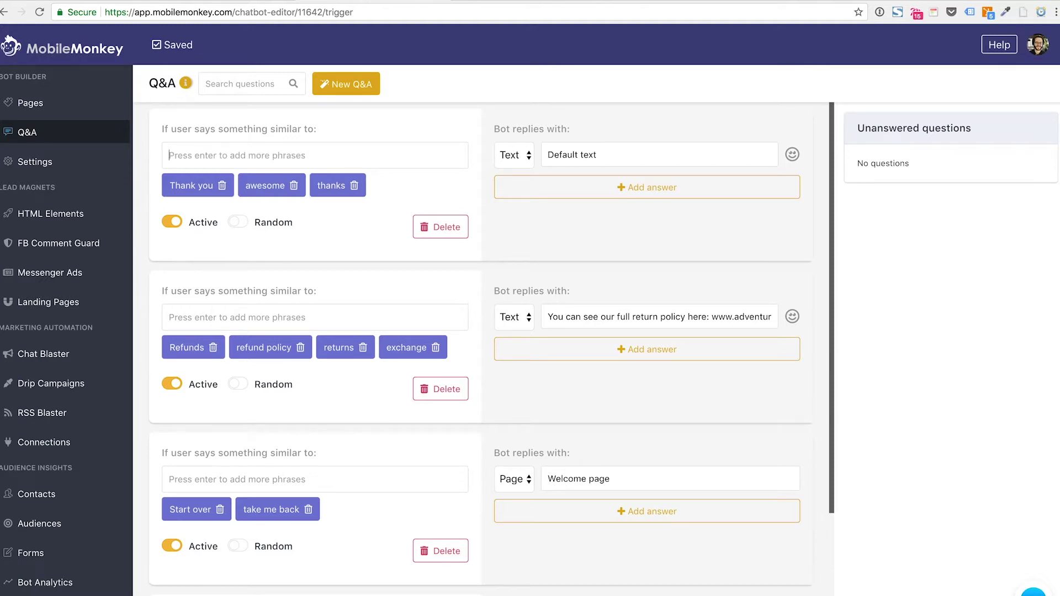
type("yo")
key("BackSpace")
key("BackSpace")
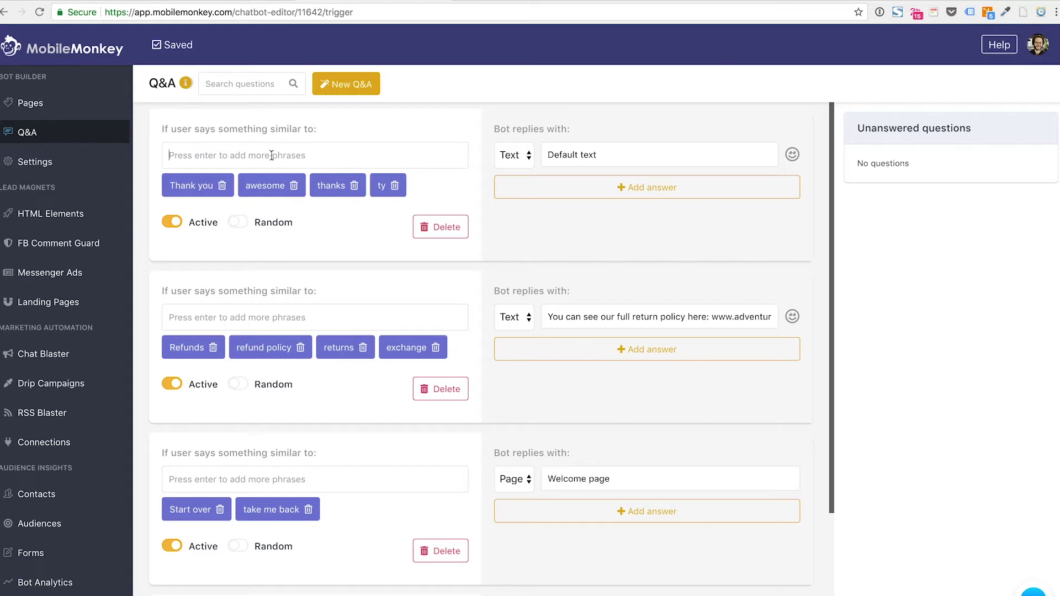
type("thank you very much")
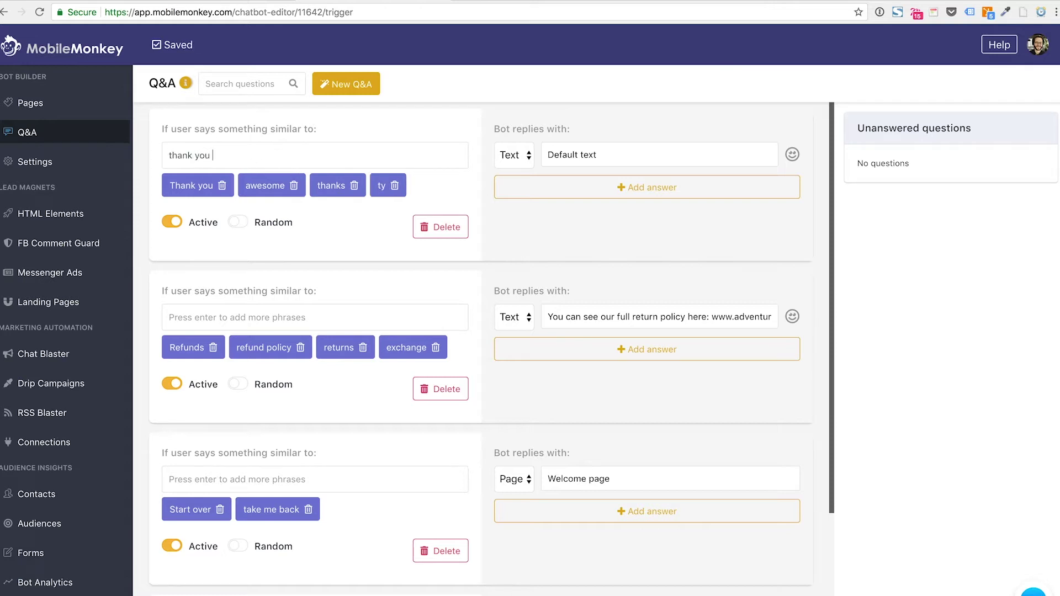
key("Return")
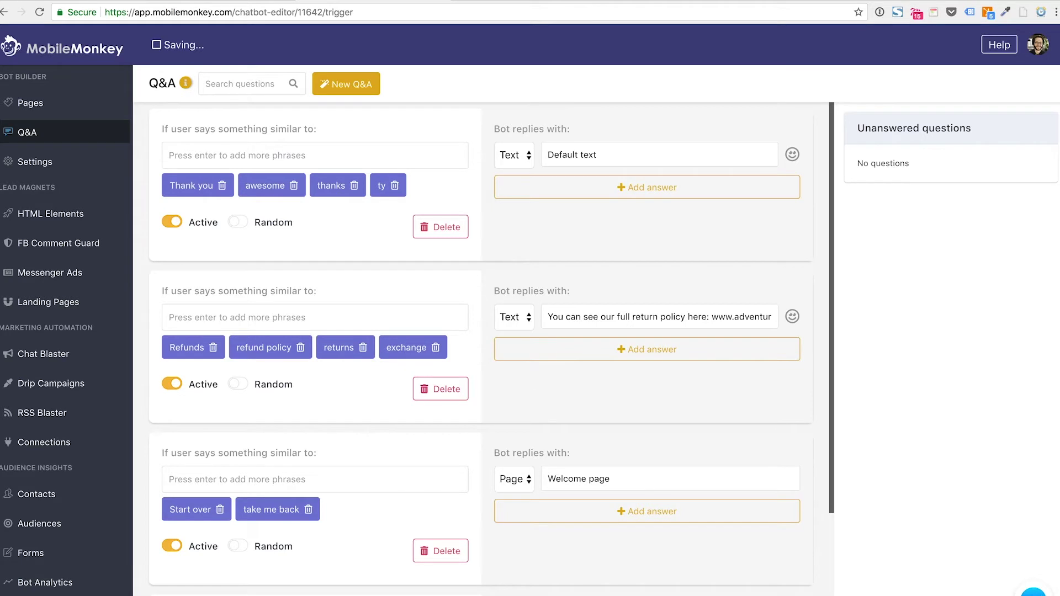
Replace the thank-you Q&A's default reply with thumbs-up and heart-eyes emojis, and add a second answer.
triple_click(575, 154)
left_click(793, 154)
left_click(598, 256)
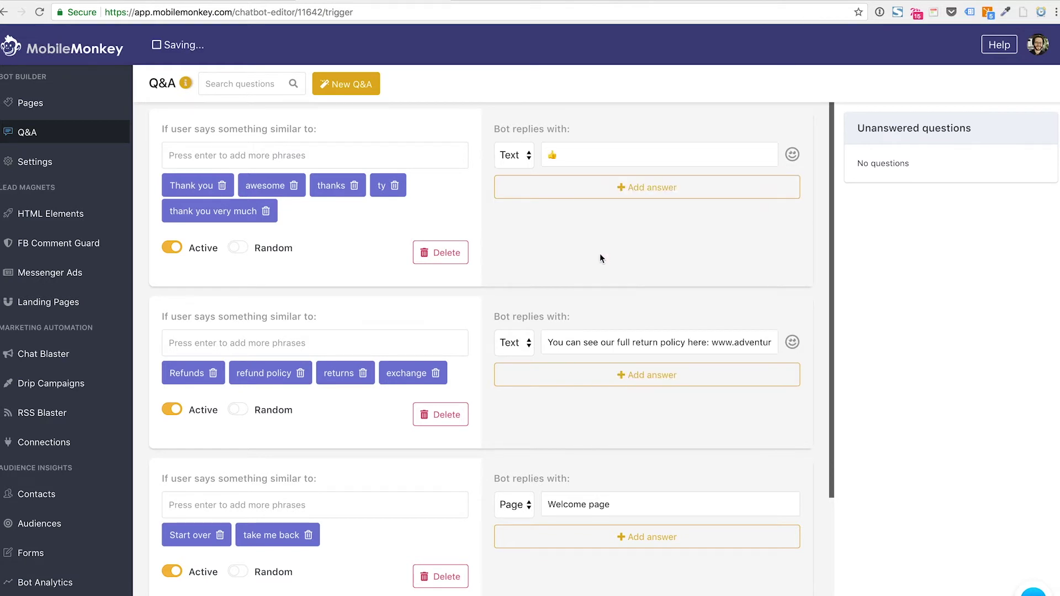
left_click(793, 156)
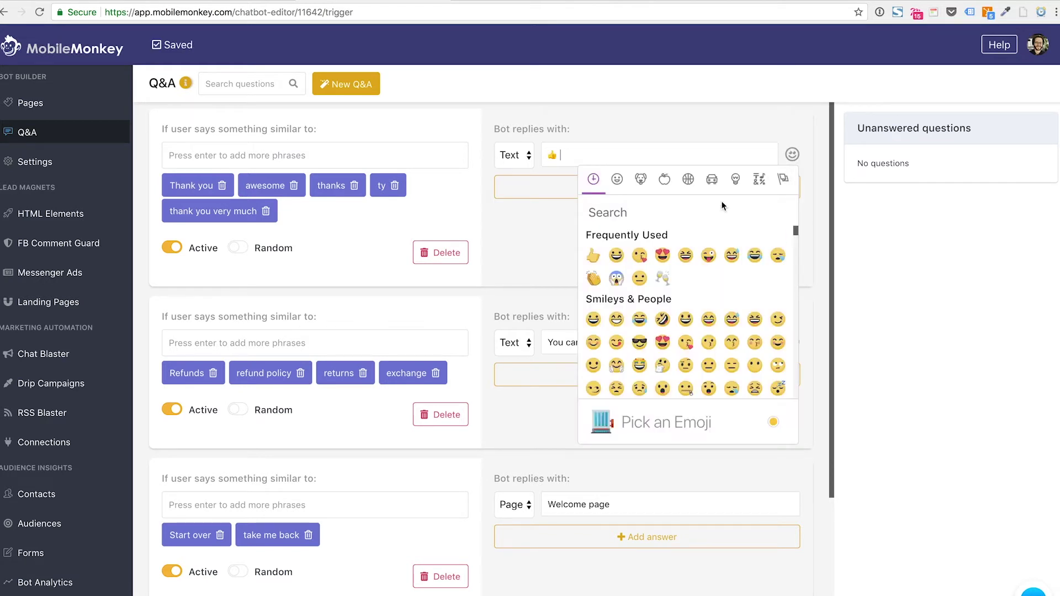
left_click(659, 256)
left_click(599, 194)
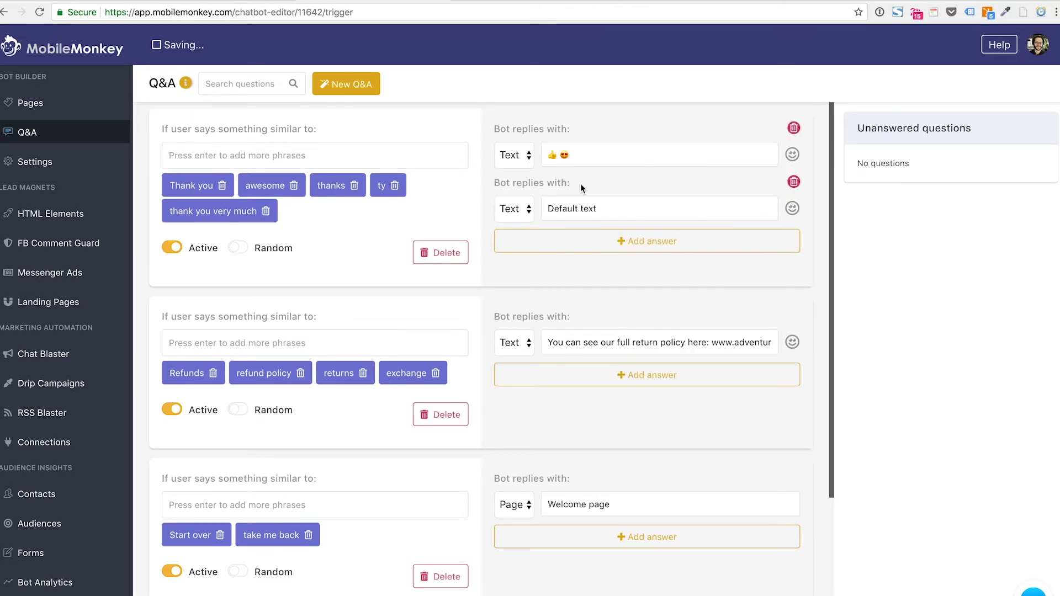
Replace the second thank-you reply's default text with "You're very very welcome!".
triple_click(574, 208)
type("You're very vb")
key("BackSpace")
type("ery very welcome")
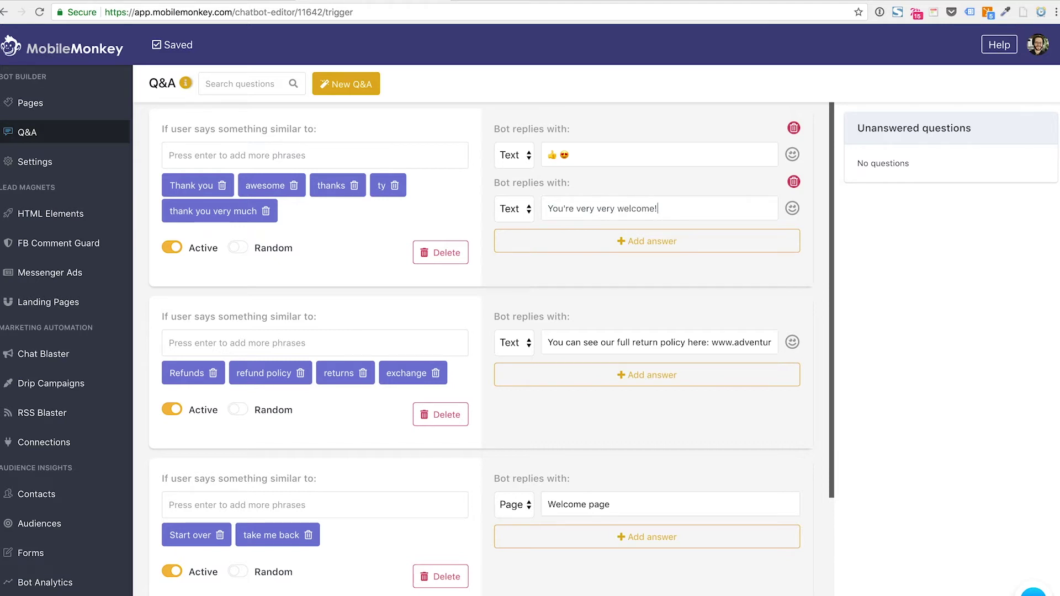
Add a third text answer to the thank-you Q&A reading "My absolute pleasure".
left_click(569, 241)
left_click(591, 270)
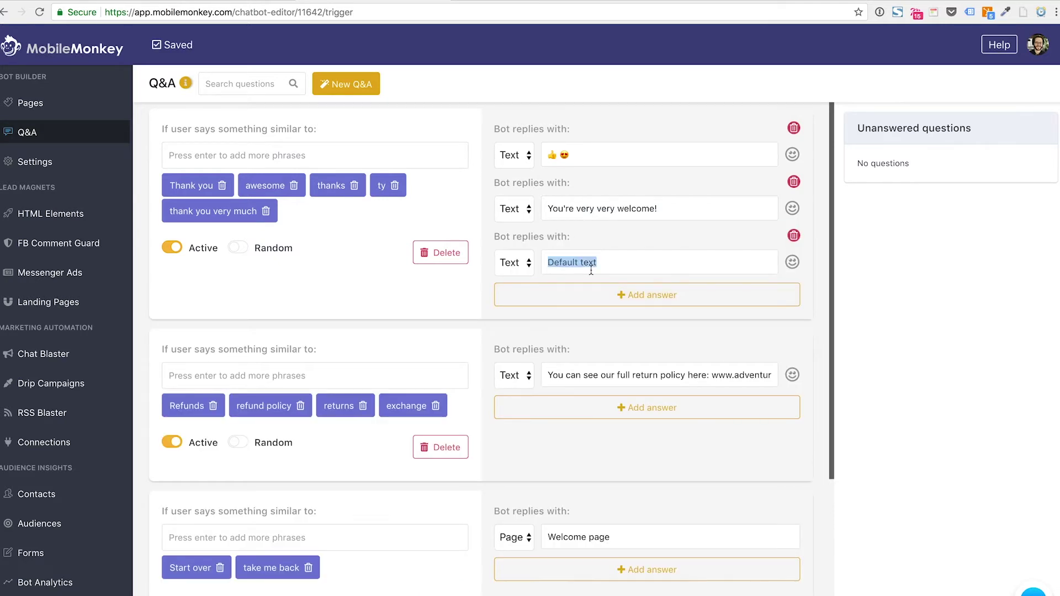
type("My absolute pleasure")
Add a fourth thank-you answer, "It's been great chatting with you today!", and turn on random replies for that Q&A.
left_click(595, 295)
left_click(567, 316)
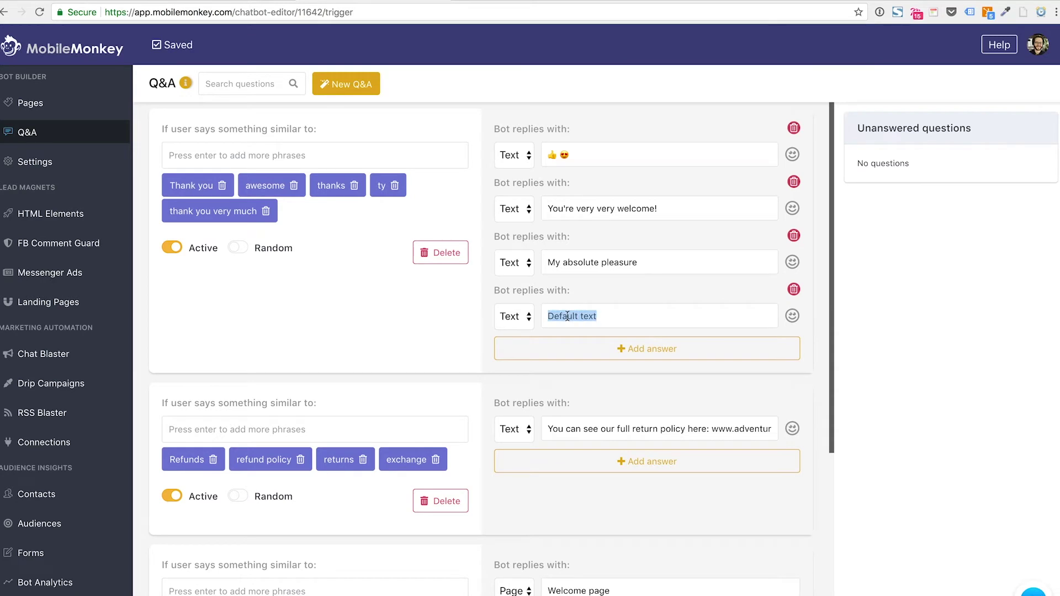
type("It'sd ")
type("been ghr")
type("eatr ")
type(" chatting wi")
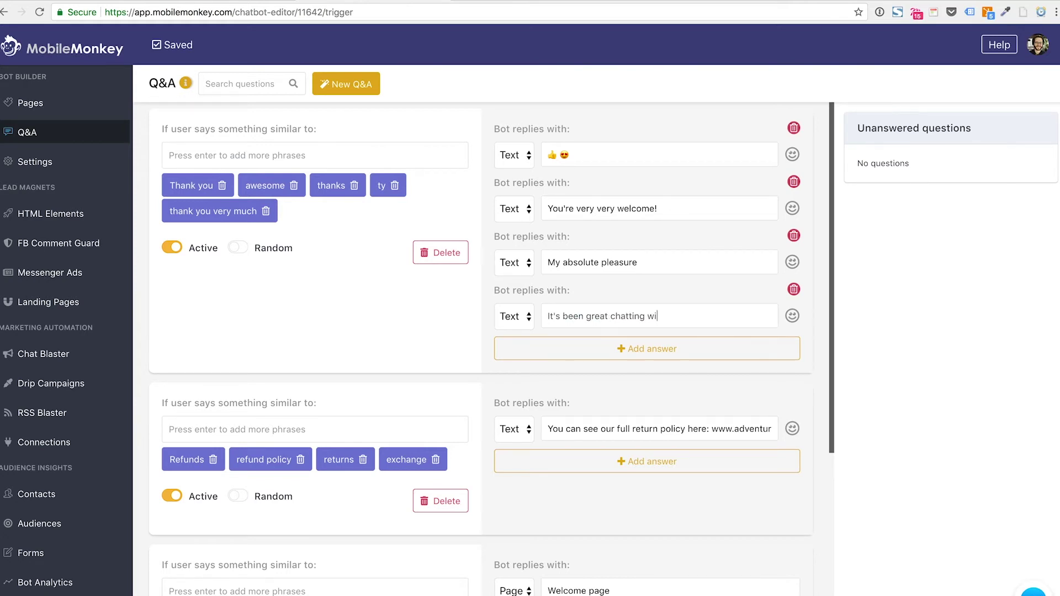
type("th you today!")
left_click(238, 249)
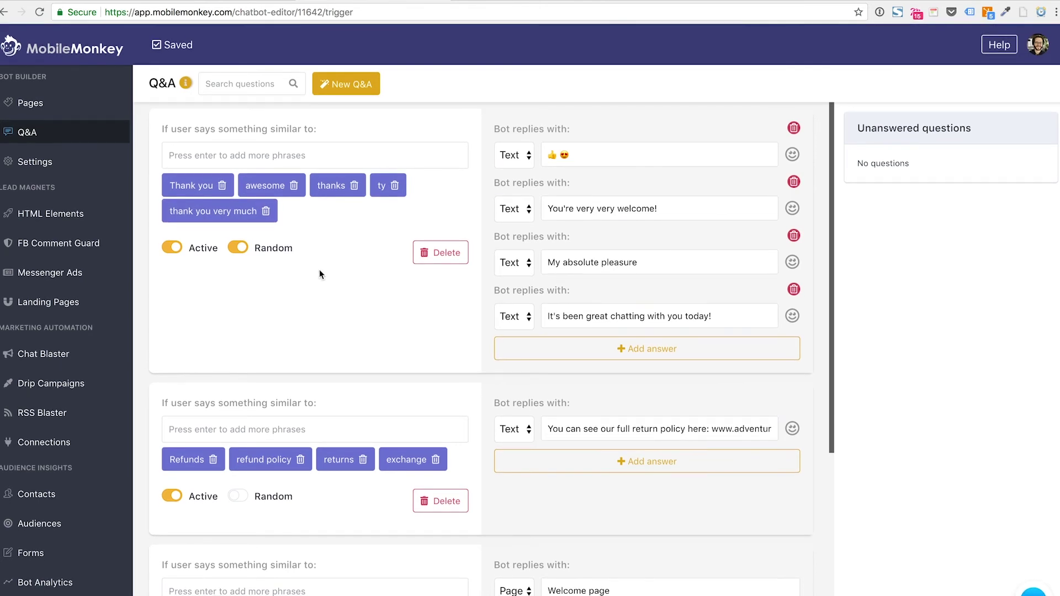
Leave this chatbot for the Facebook Pages dashboard and open the Q&A list of the Sofamania Chatbot.
scroll(320, 273, "down", 5)
scroll(319, 274, "up", 5)
left_click(76, 55)
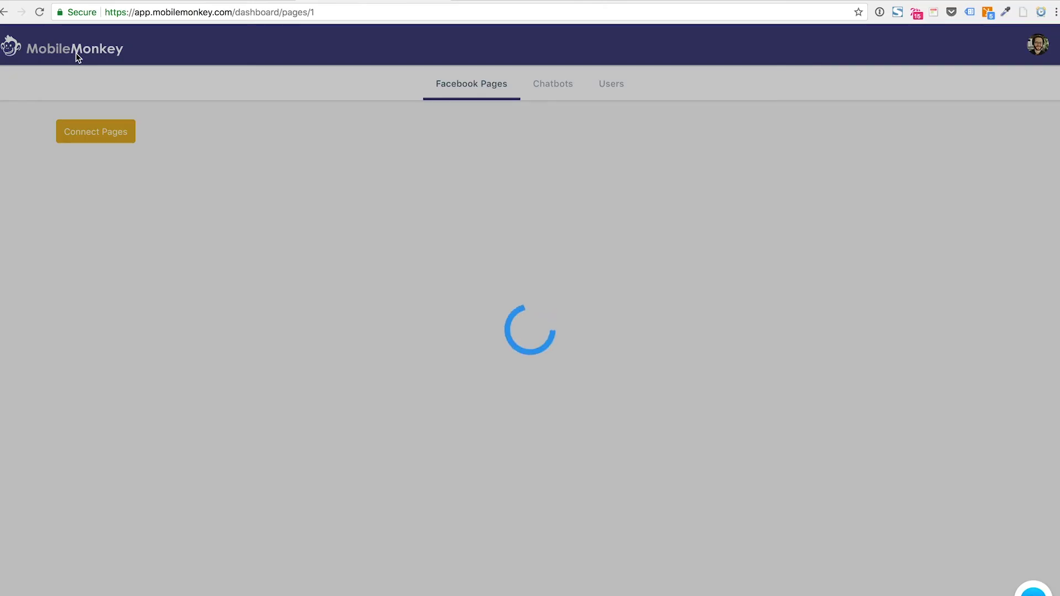
scroll(256, 307, "down", 3)
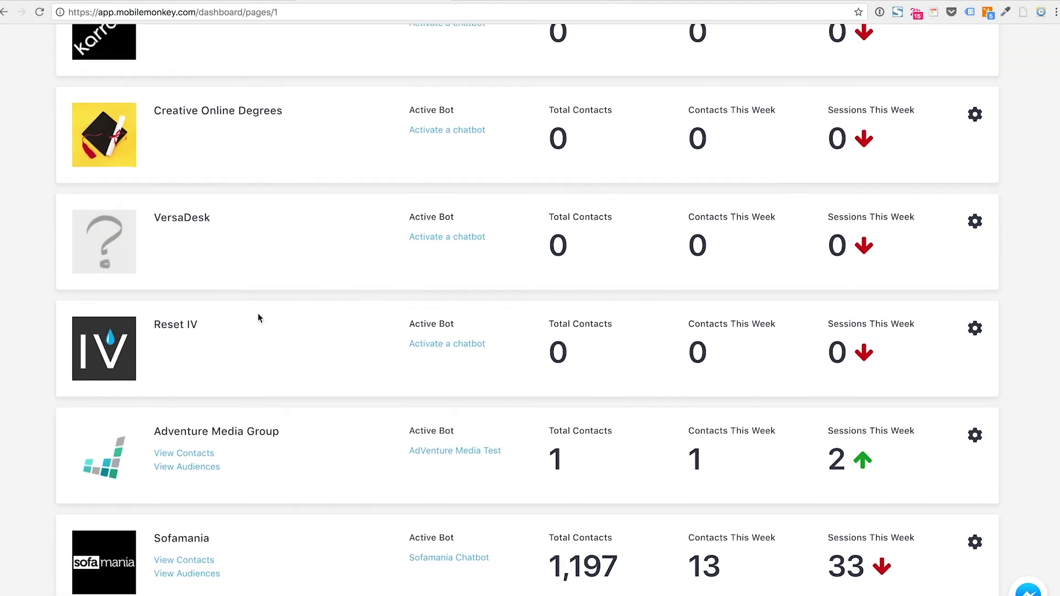
left_click(453, 563)
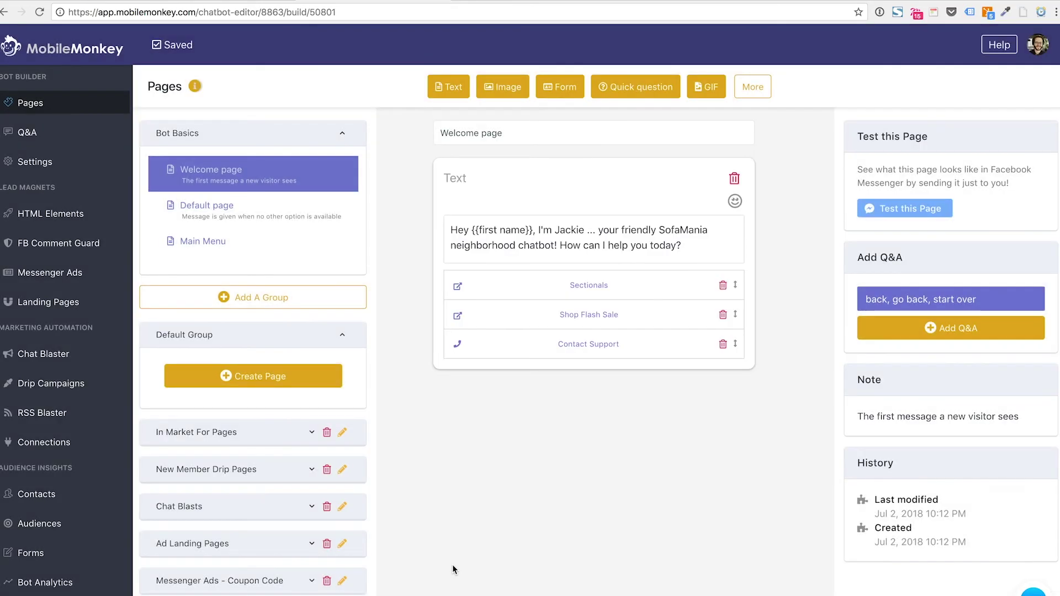
left_click(34, 135)
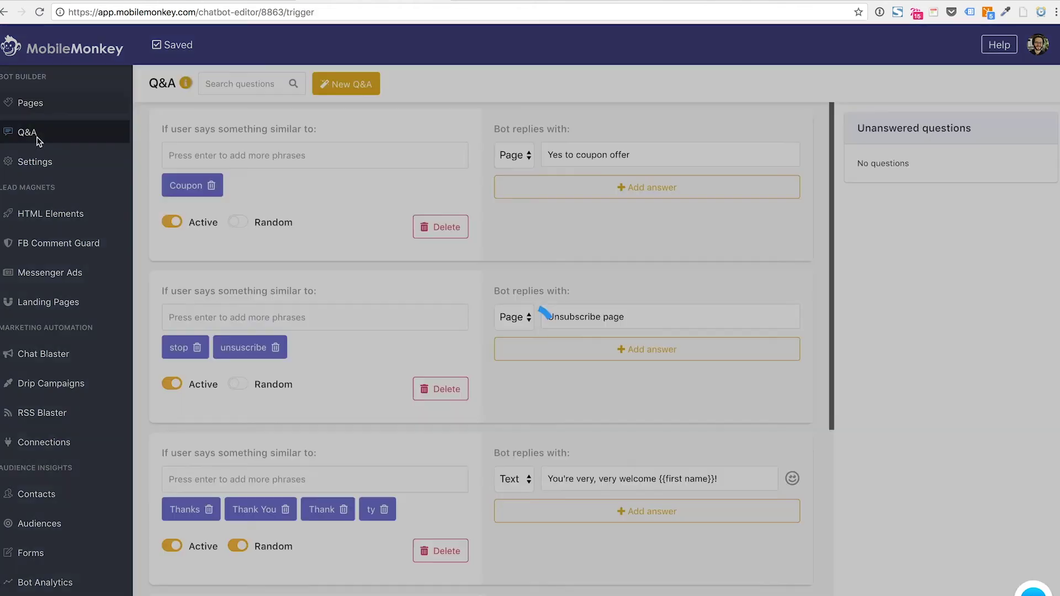